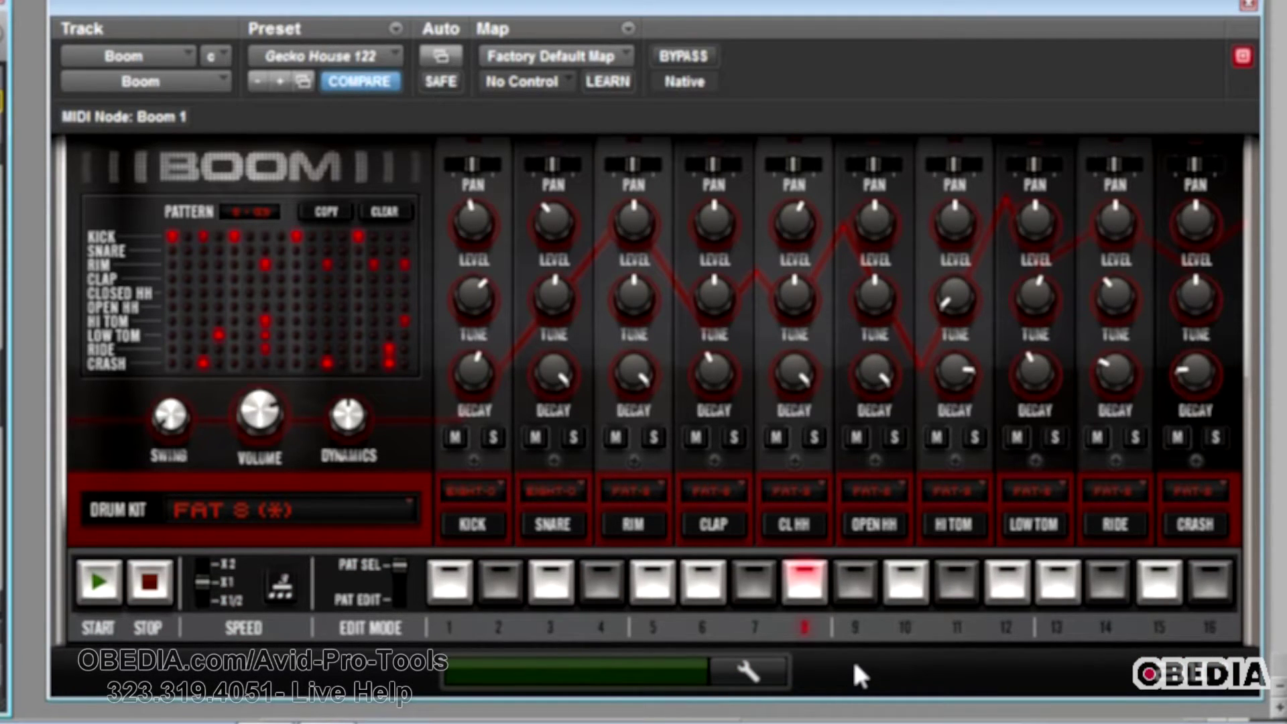
Open Boom Setup with the wrench button in the Boom plug-in window.
left_click(750, 671)
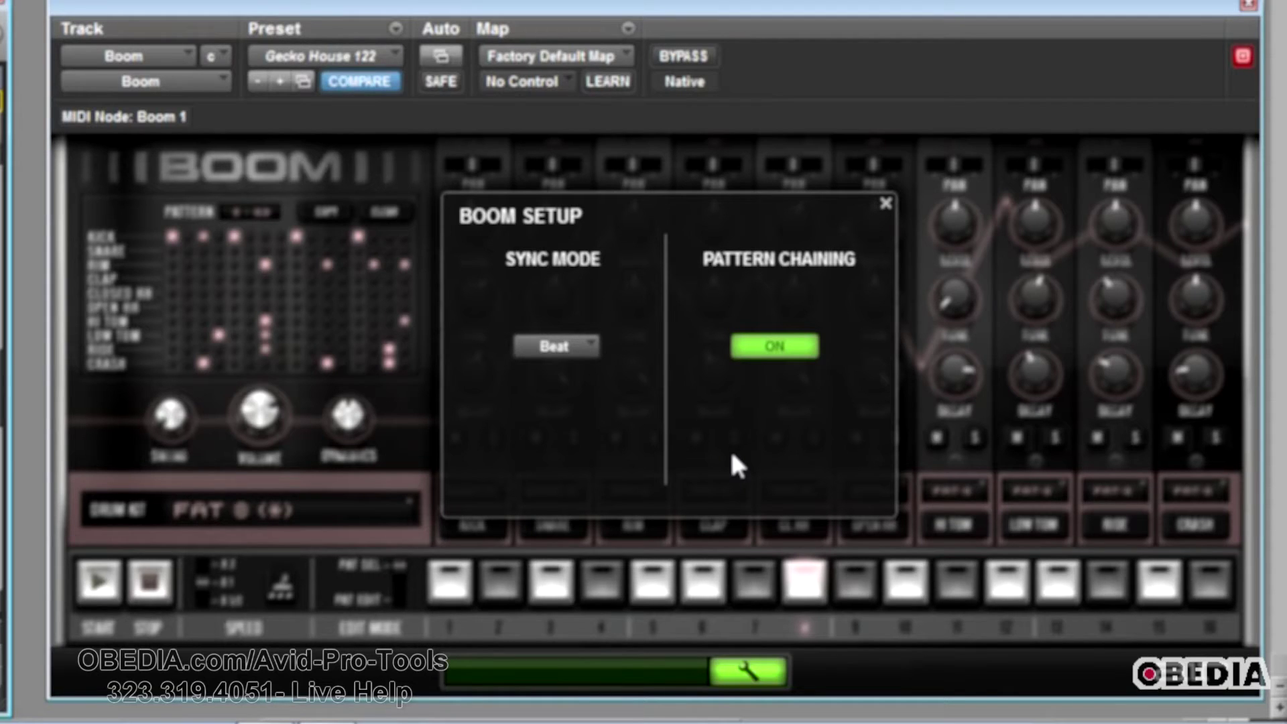
Keep Boom's Sync Mode on Beat with Pattern Chaining ON, and close Boom Setup.
left_click(592, 346)
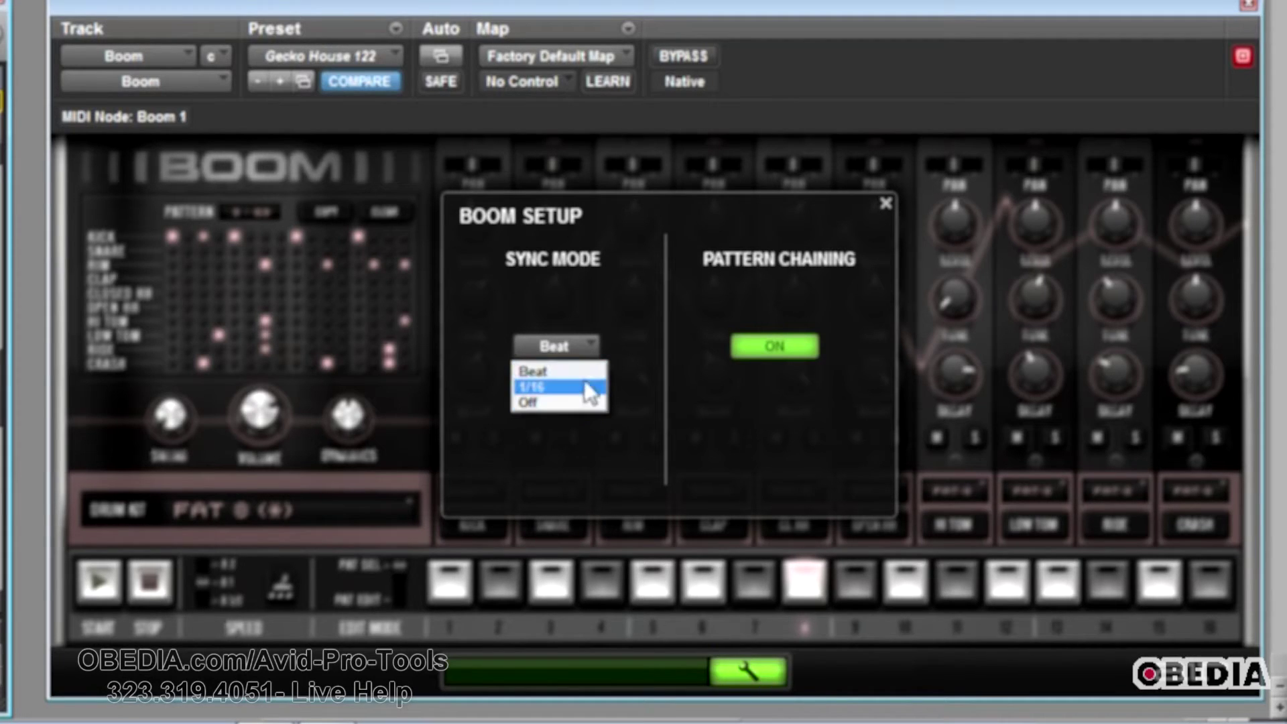
left_click(640, 365)
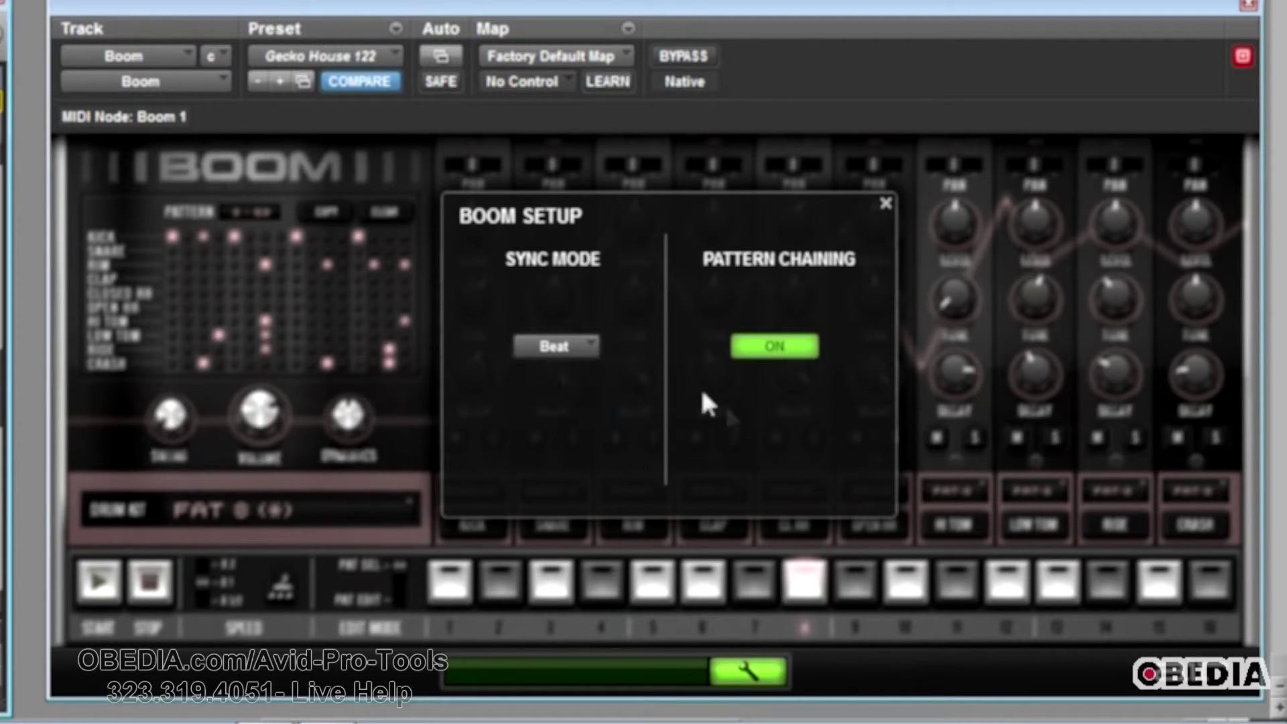
left_click(886, 201)
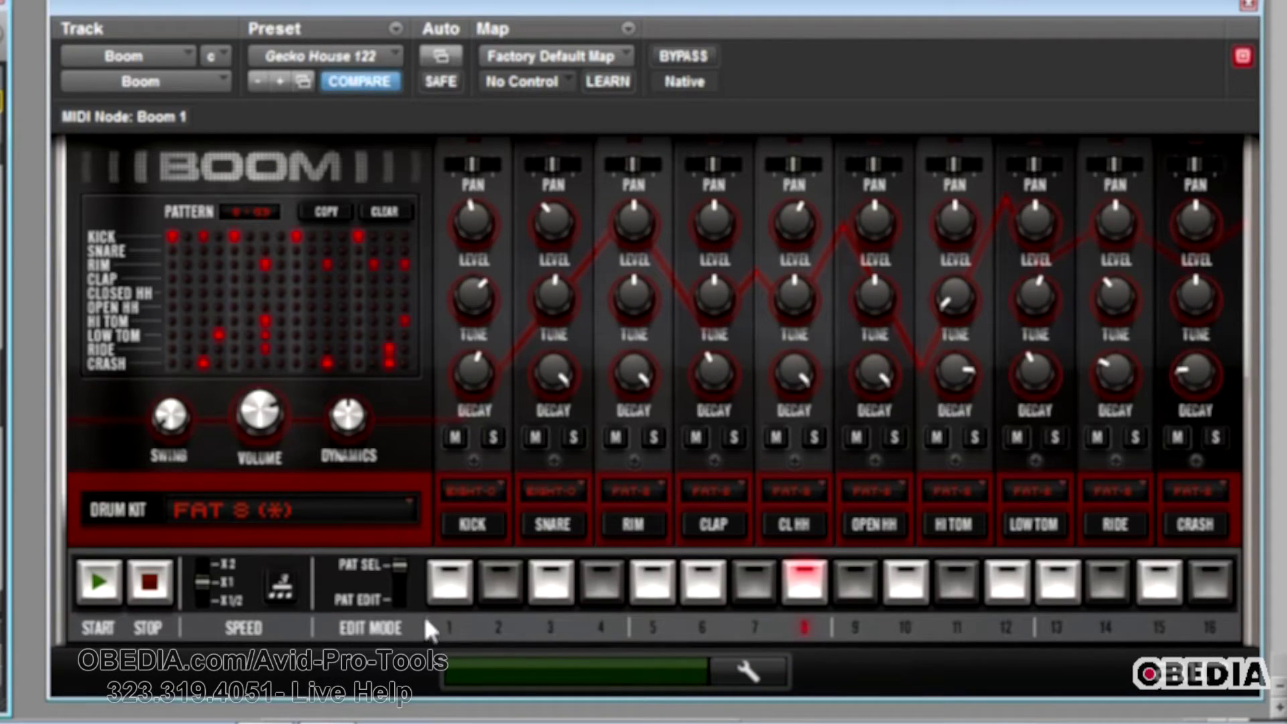
Play Boom and audition patterns 1, 2, 6 and 2, then return to pattern 1.
left_click(448, 581)
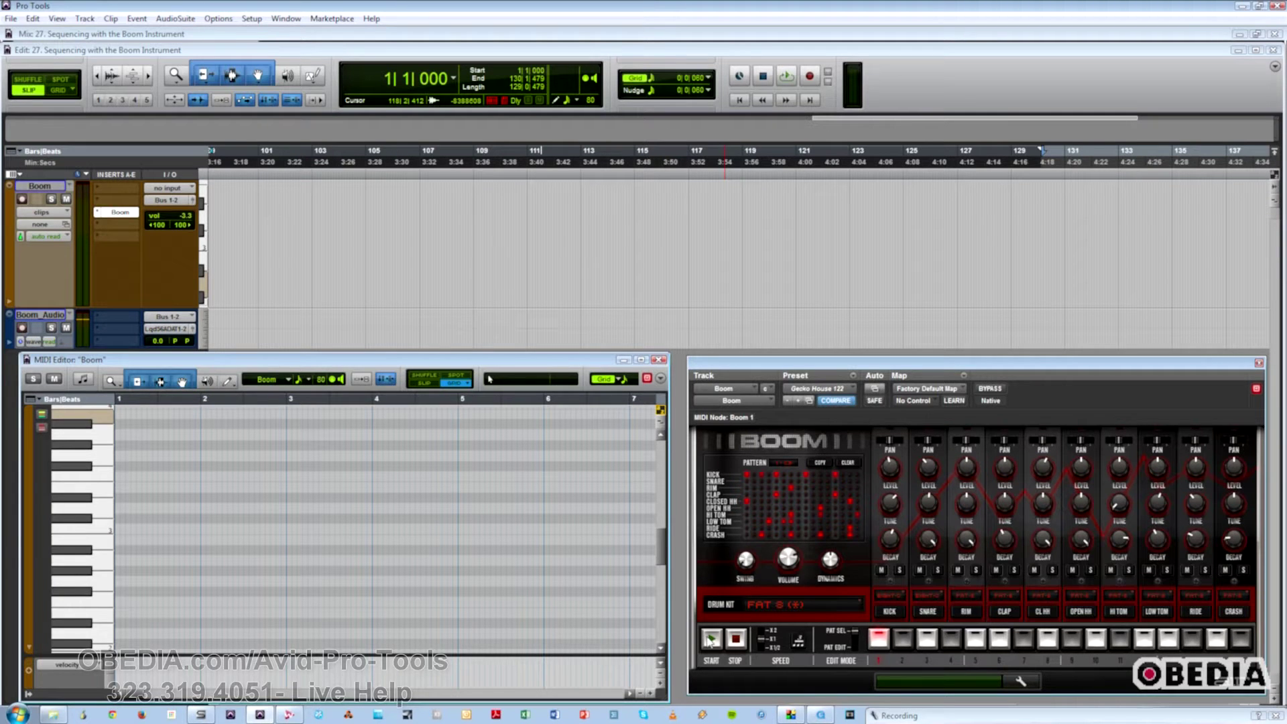
left_click(711, 639)
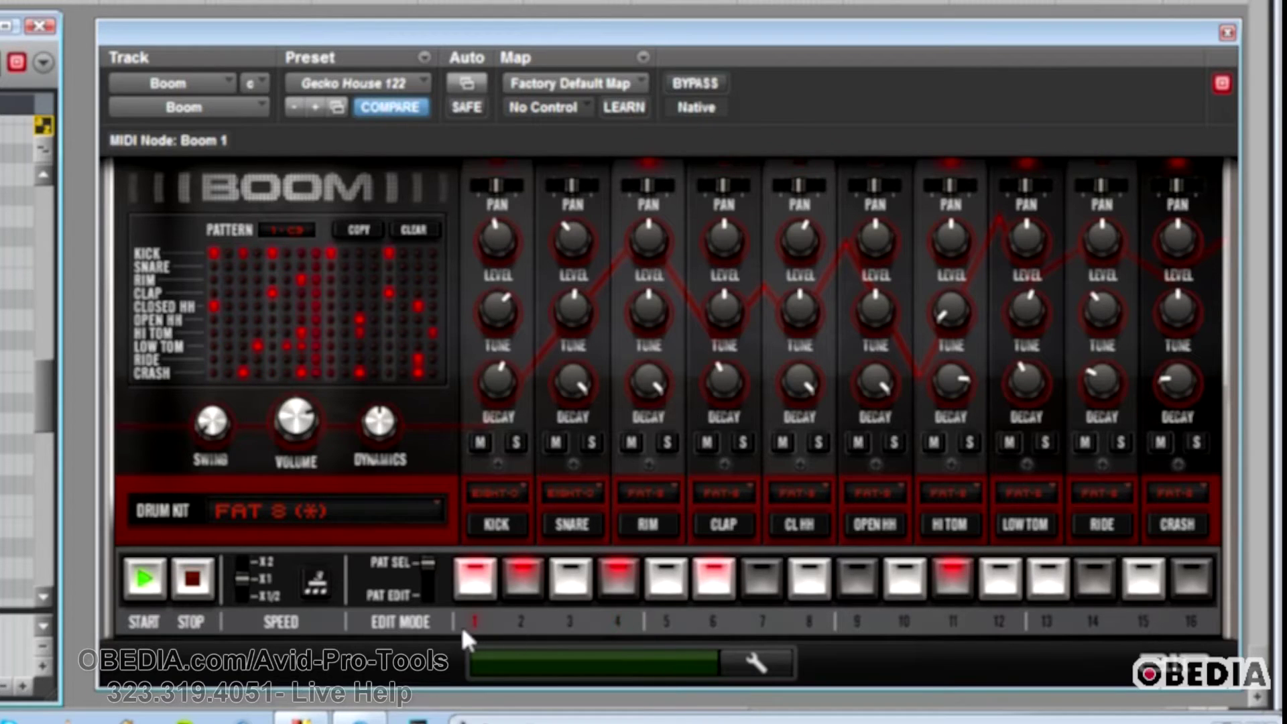
left_click(521, 623)
left_click(713, 625)
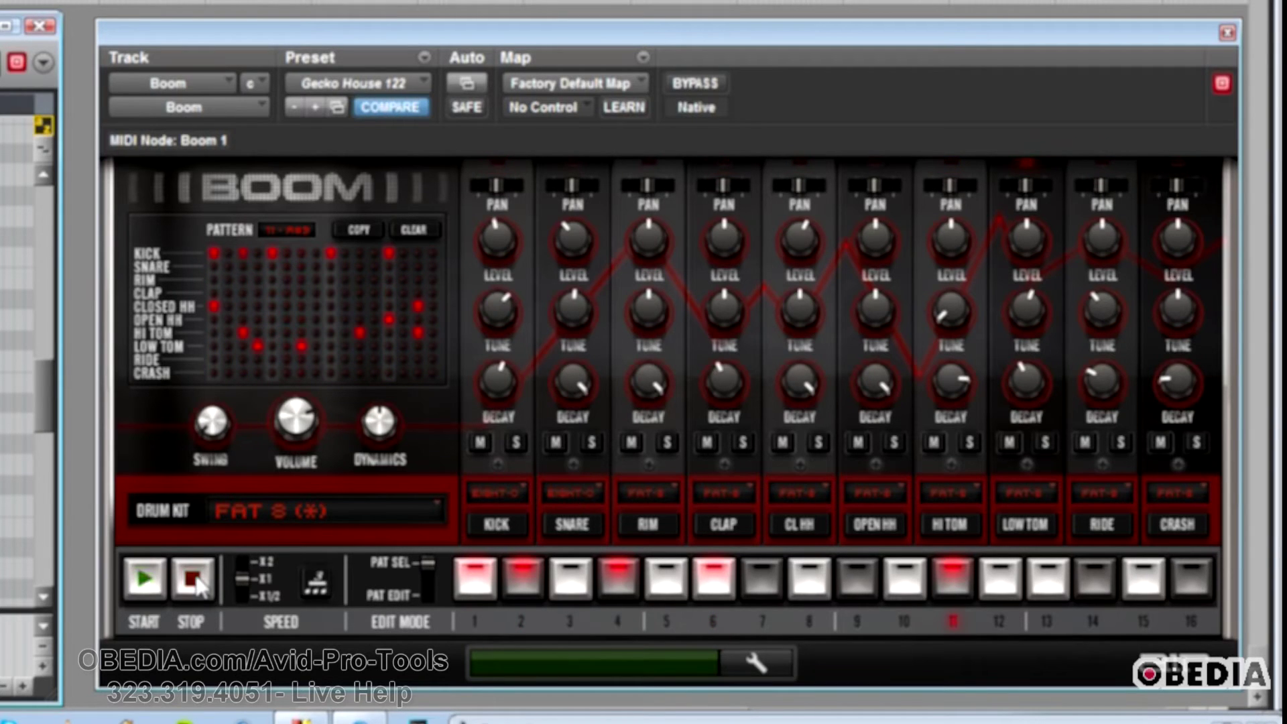
left_click(525, 584)
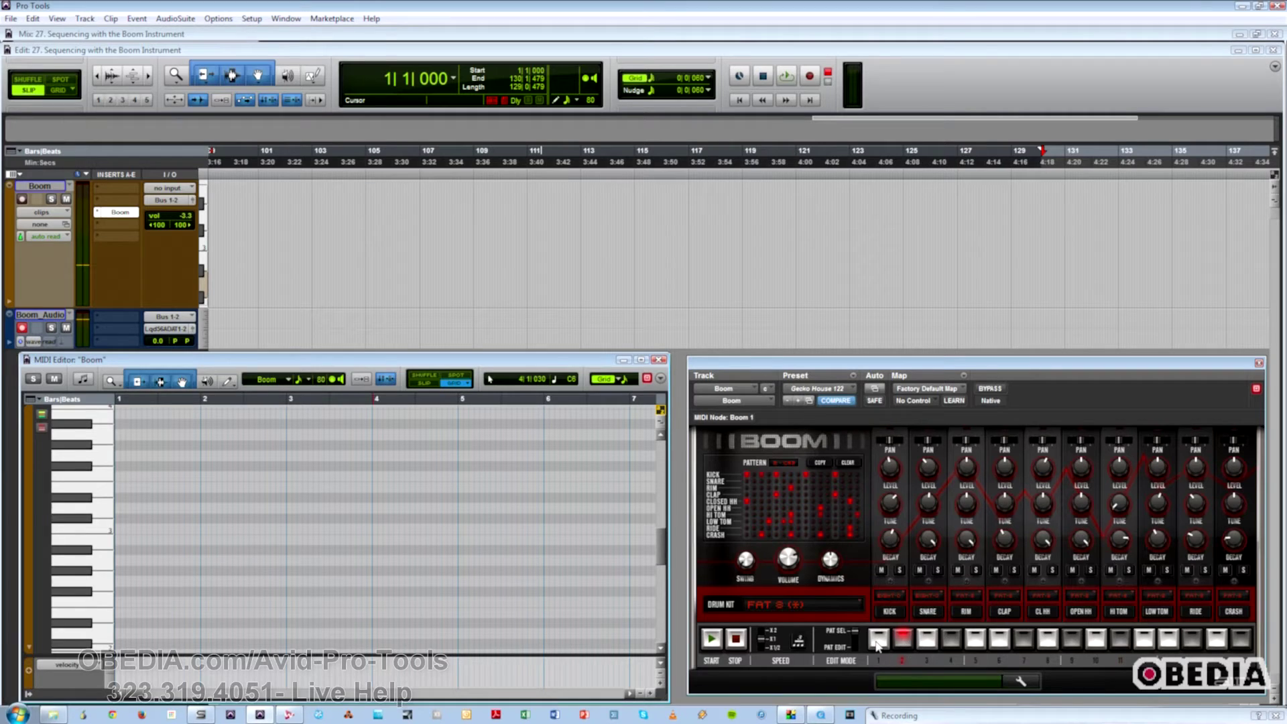
left_click(877, 640)
Test-play the Boom pattern, then turn on Options > QuickPunch.
left_click(708, 640)
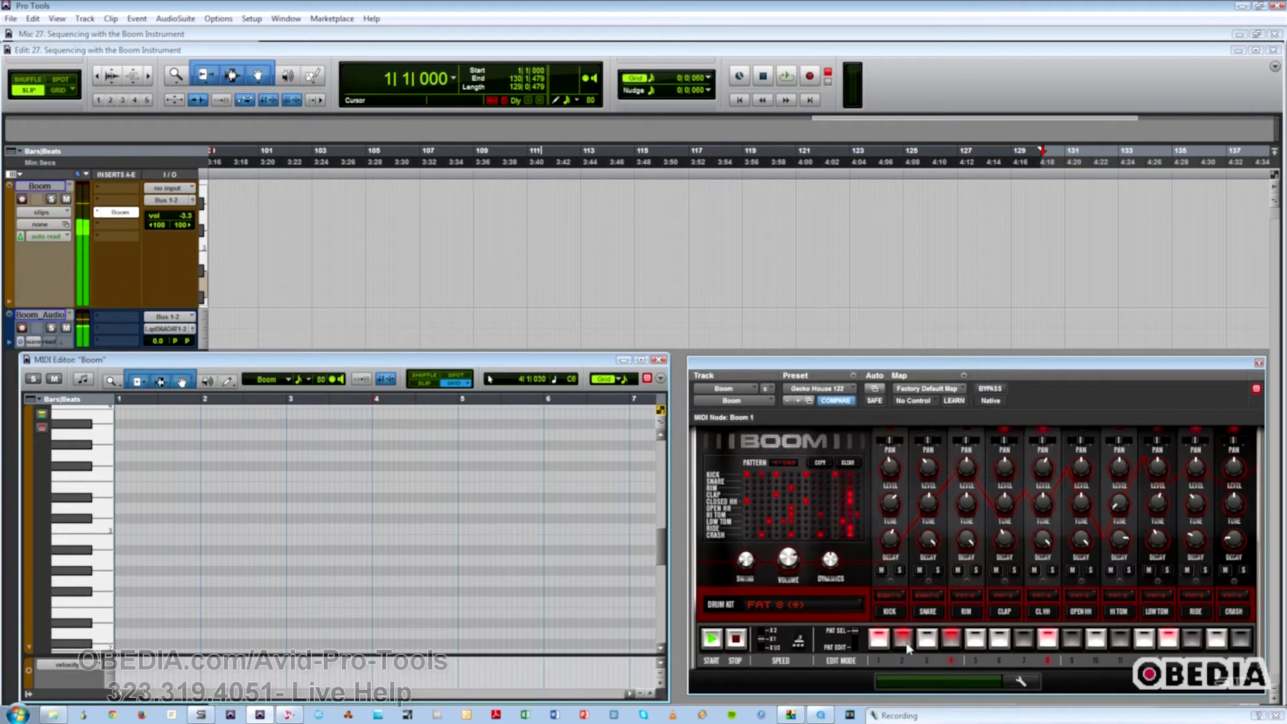
left_click(736, 640)
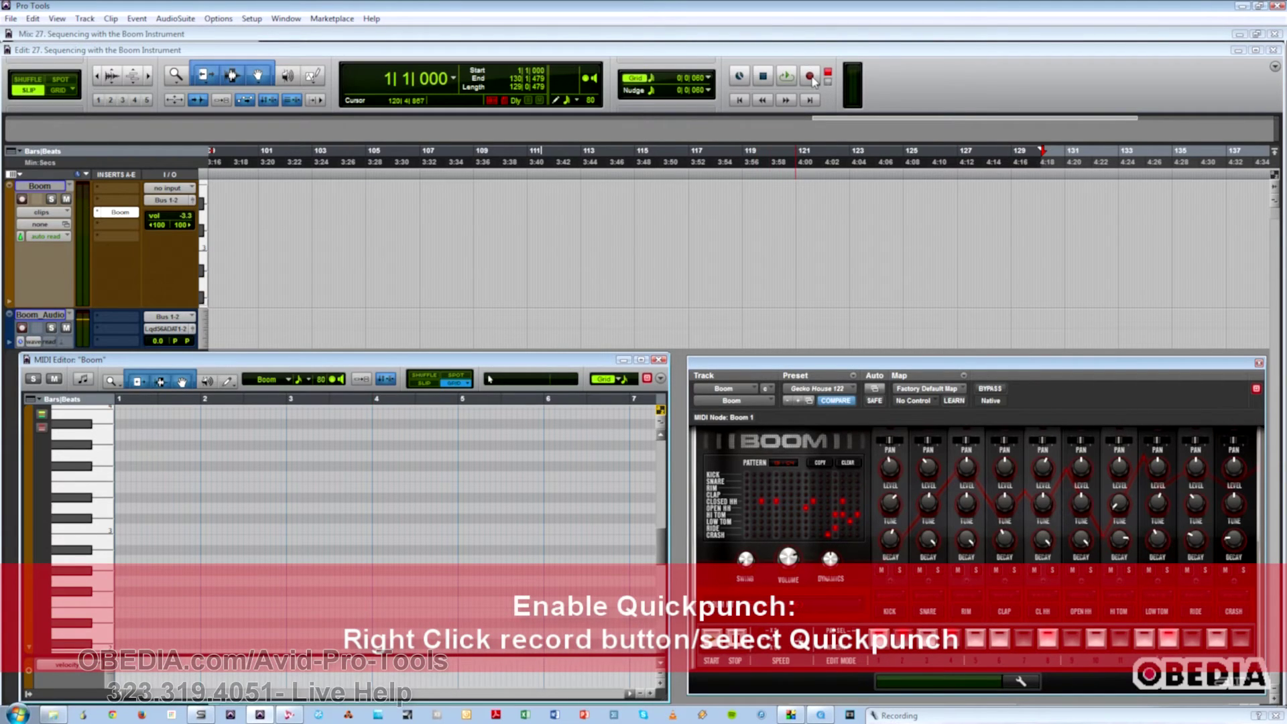
left_click(220, 18)
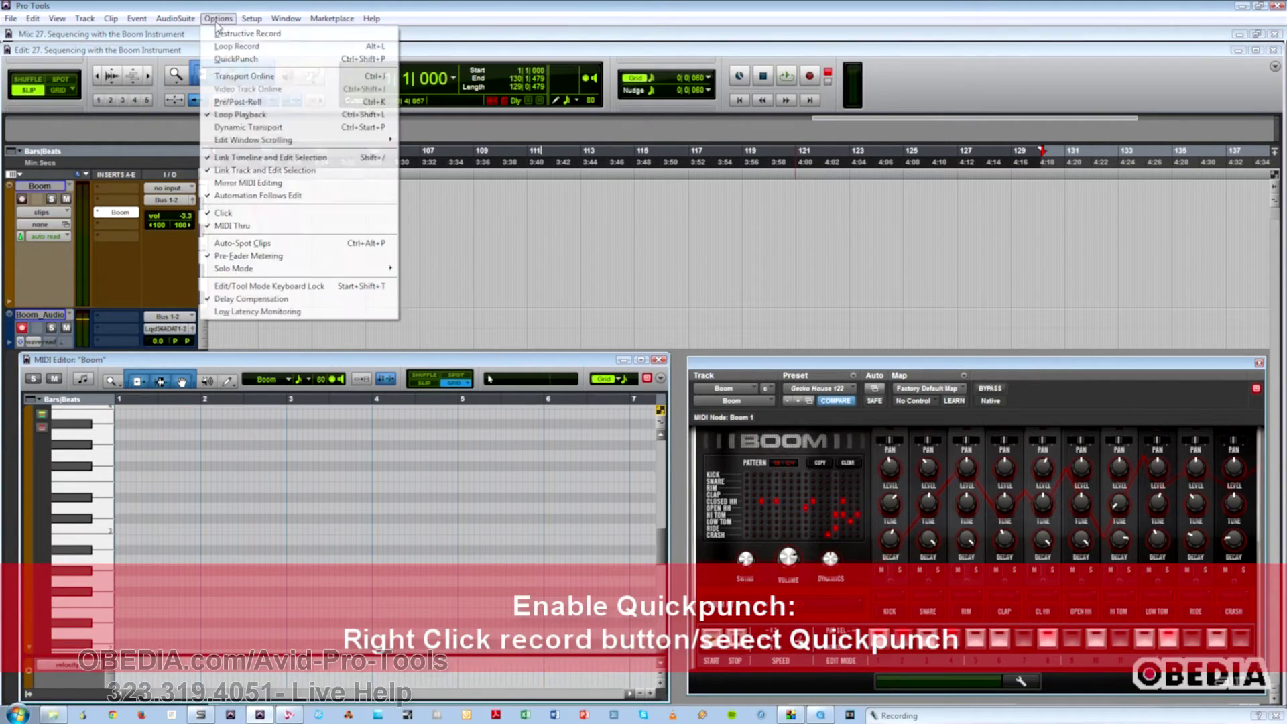
left_click(241, 59)
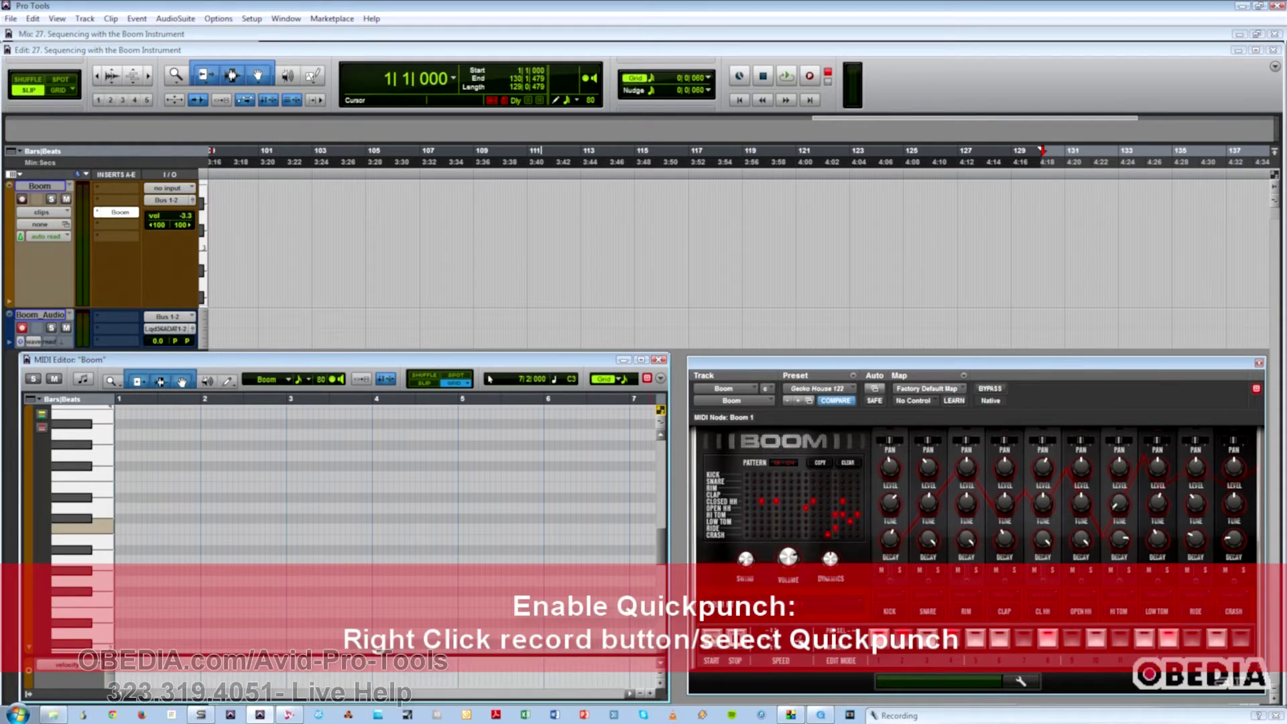
Add hits at steps 1, 4 and 10 while Boom plays, and record onto Boom Audio.
left_click(713, 639)
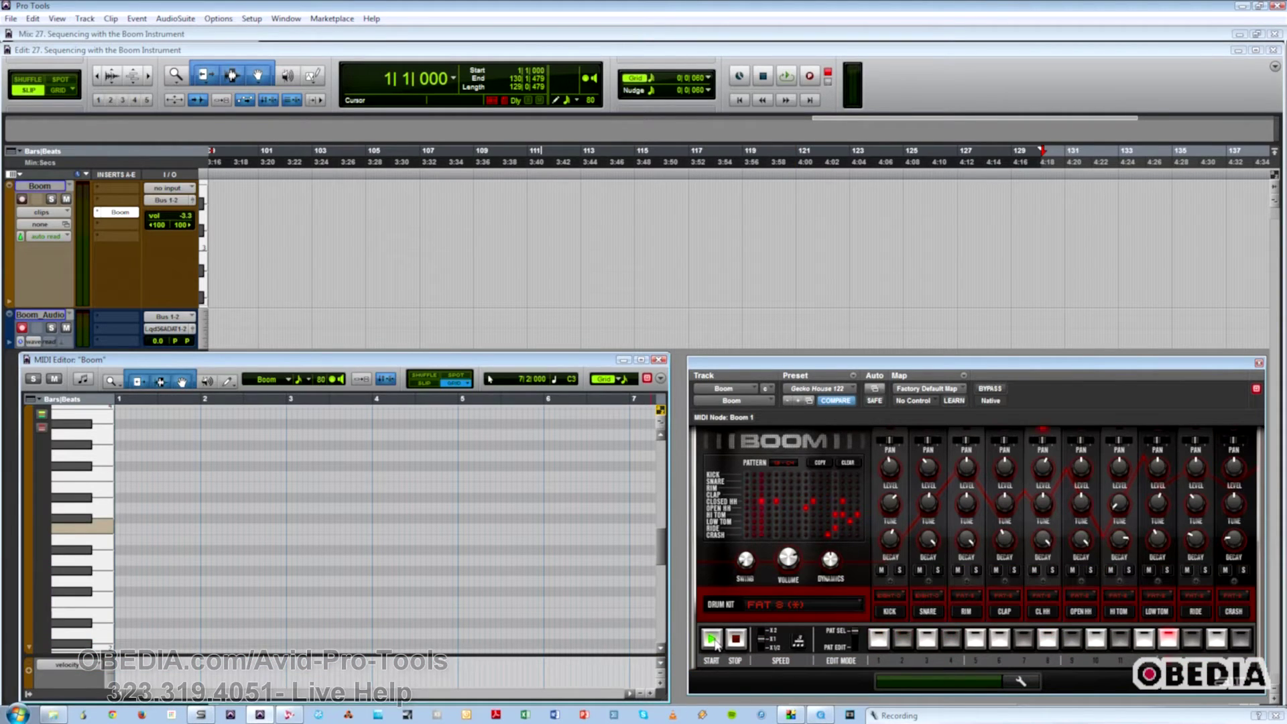
left_click(881, 642)
left_click(951, 640)
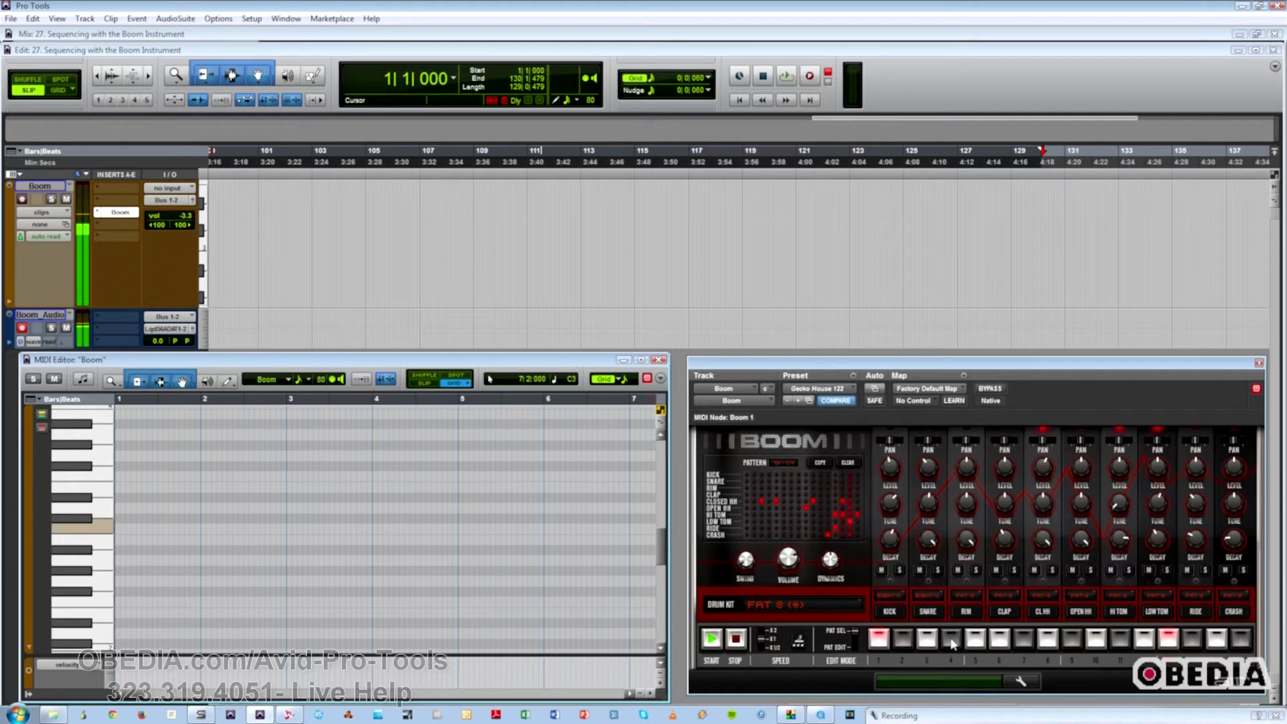
left_click(1096, 641)
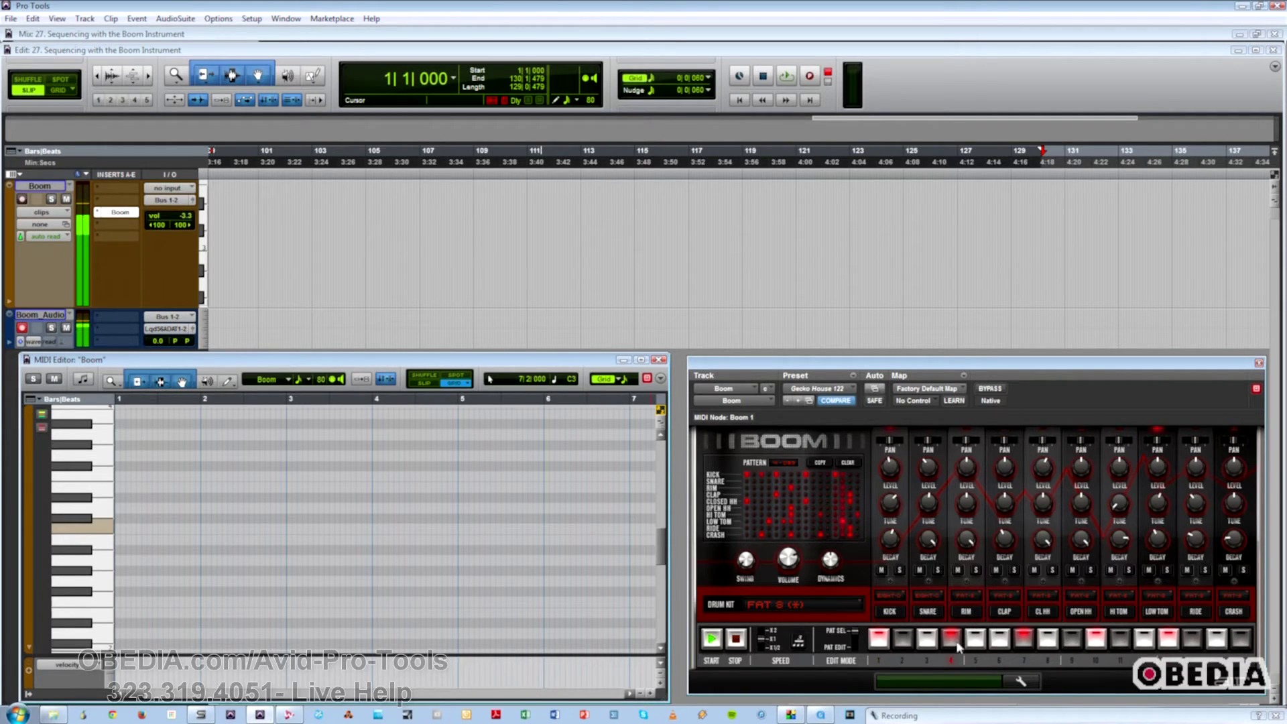
left_click(815, 81)
left_click(789, 78)
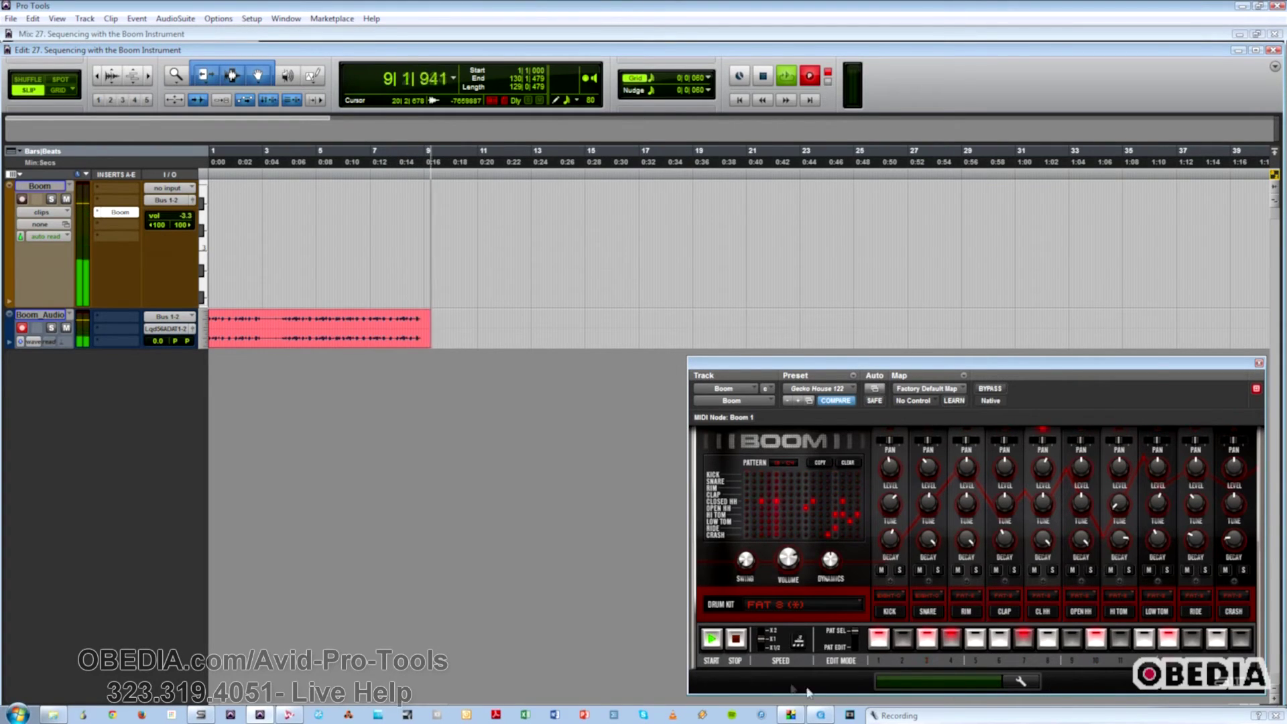
Stop the audio take and move record-arm from Boom Audio to the Boom MIDI track.
key("space")
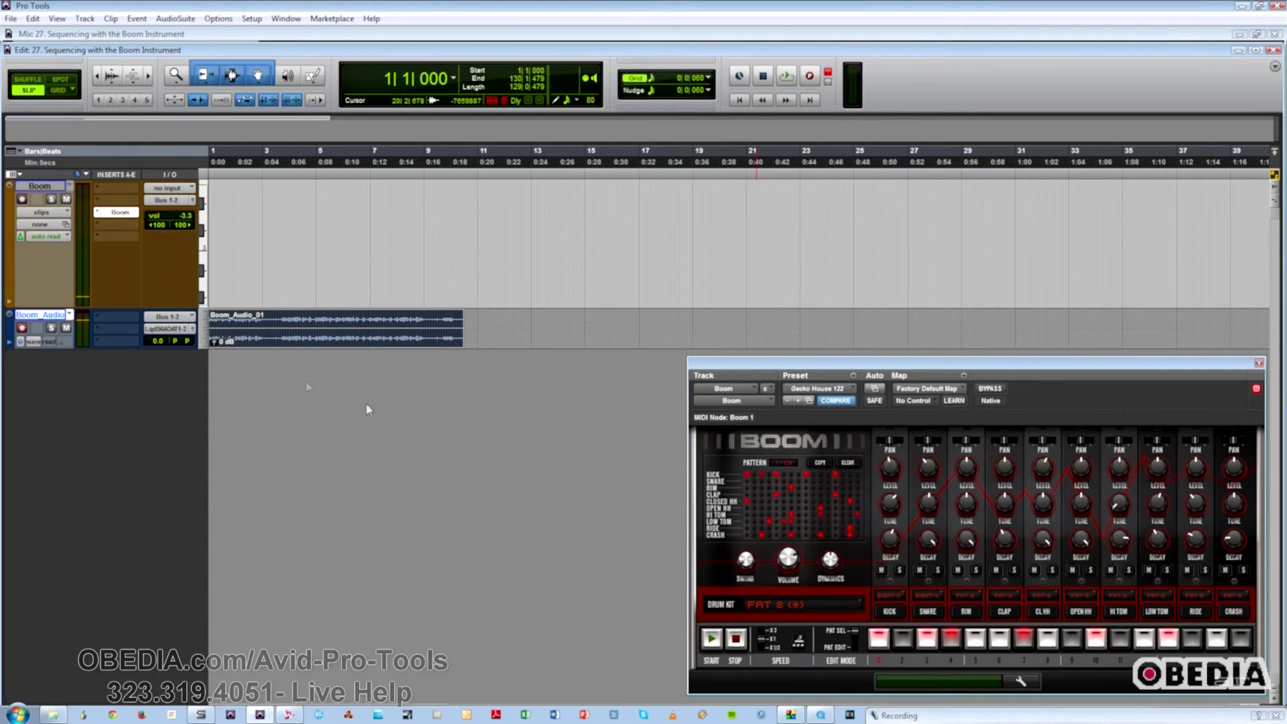
left_click(23, 330)
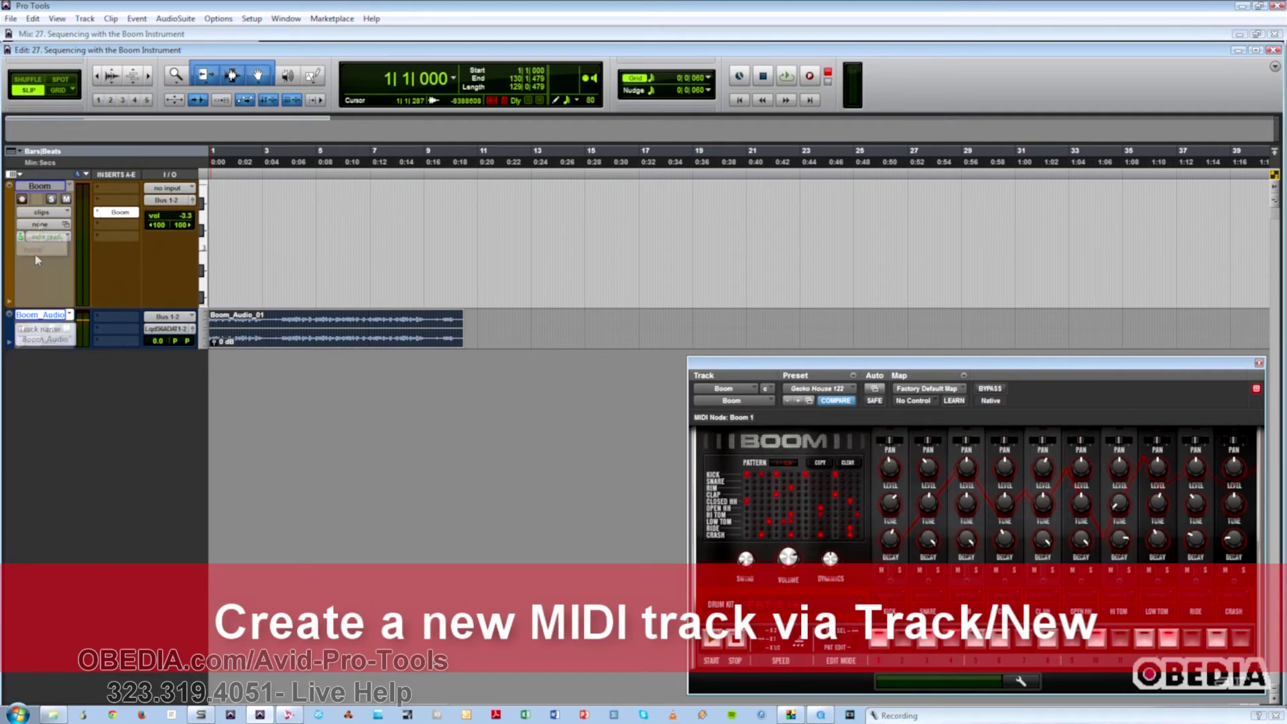
left_click(22, 200)
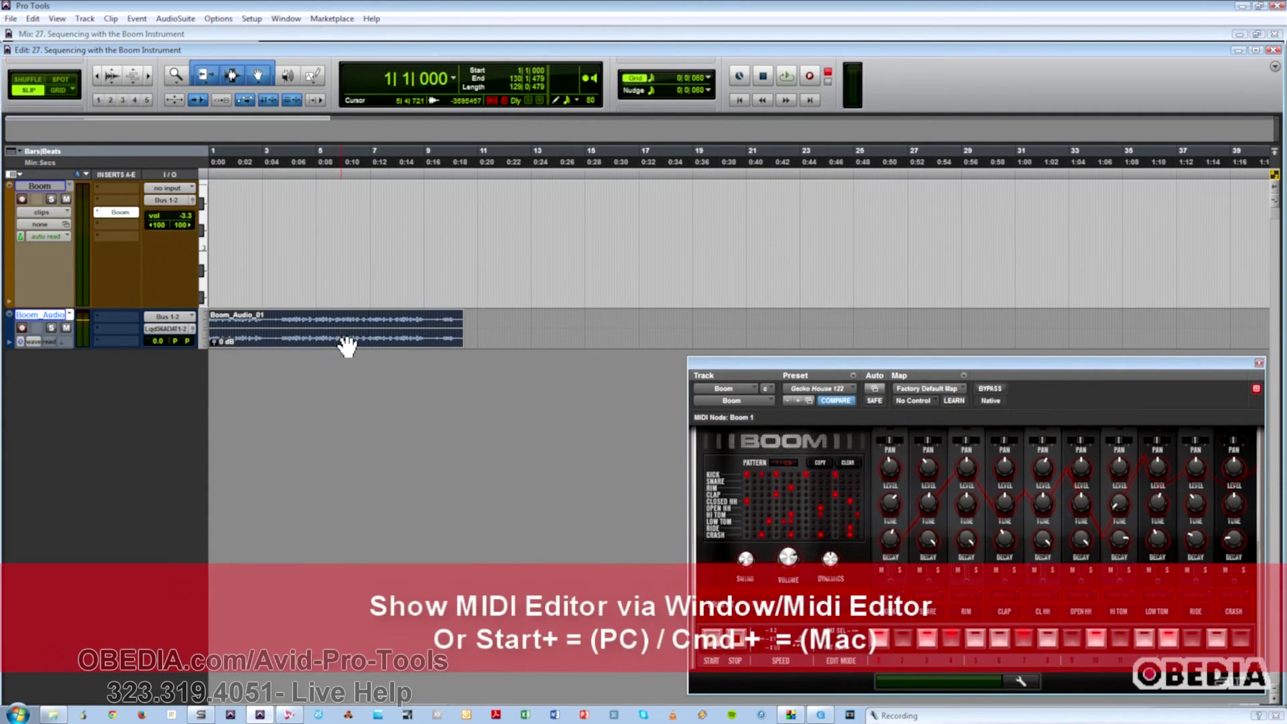
Delete the Boom_Audio_01 clip and show the Boom track in the MIDI Editor.
key("Delete")
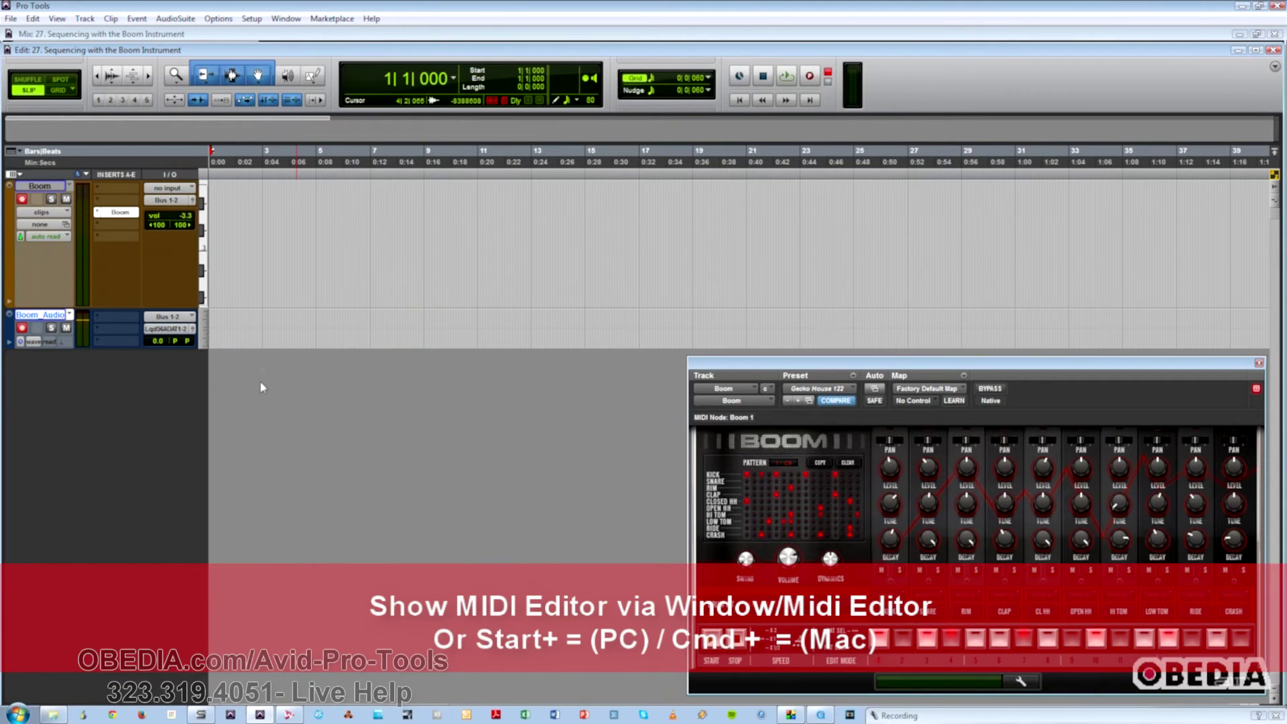
key("super+equal")
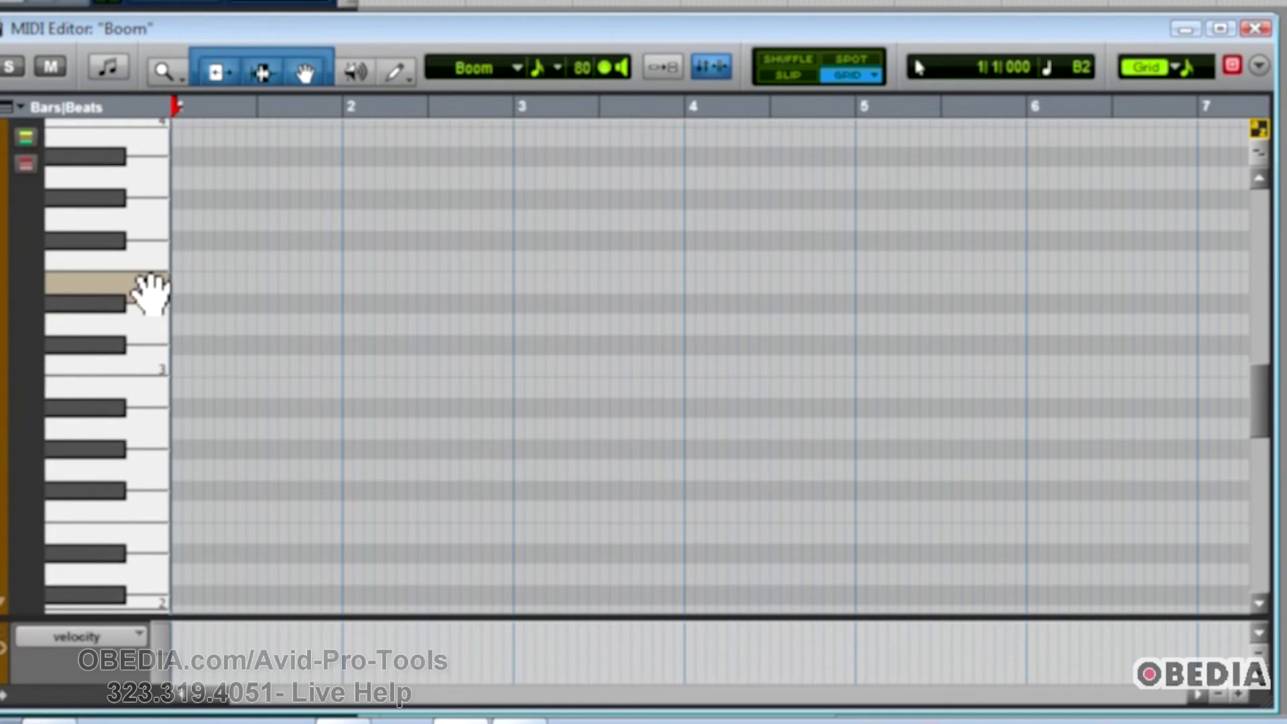
scroll(148, 288, "up", 2)
scroll(149, 288, "up", 4)
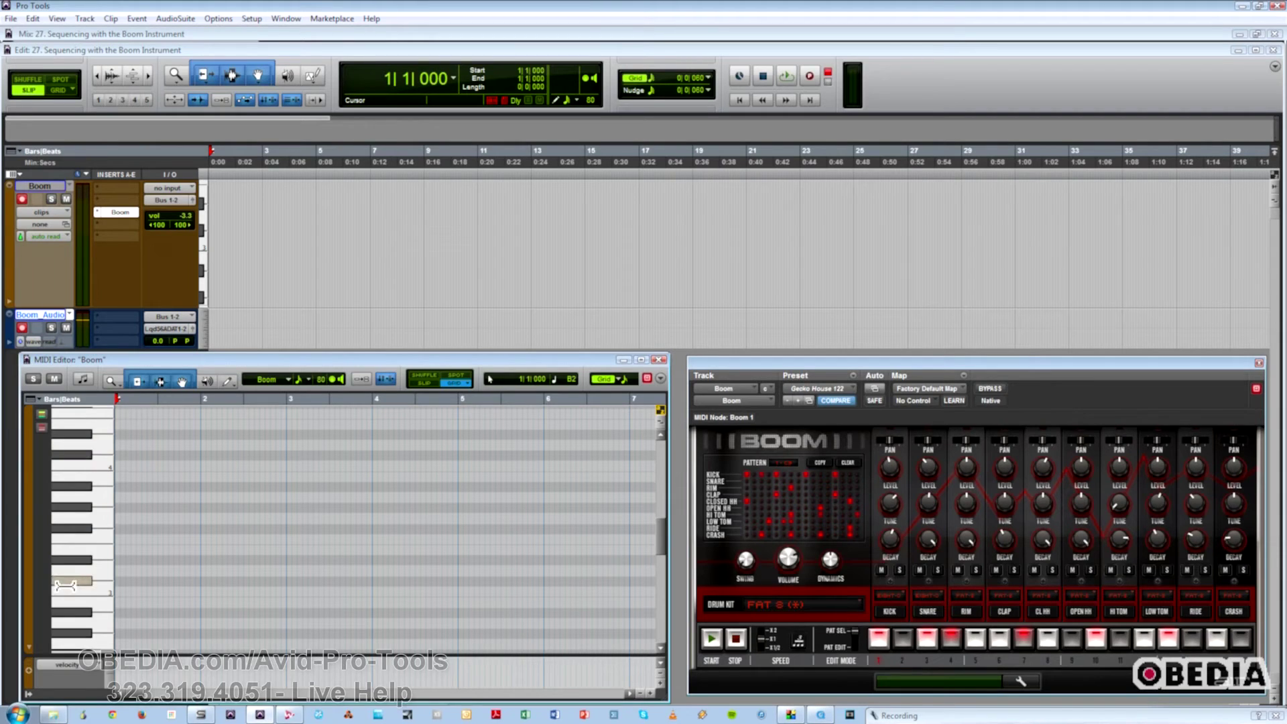
Record Boom drum notes into a Boom-01 MIDI clip by playing three piano keys, then stop.
left_click(78, 599)
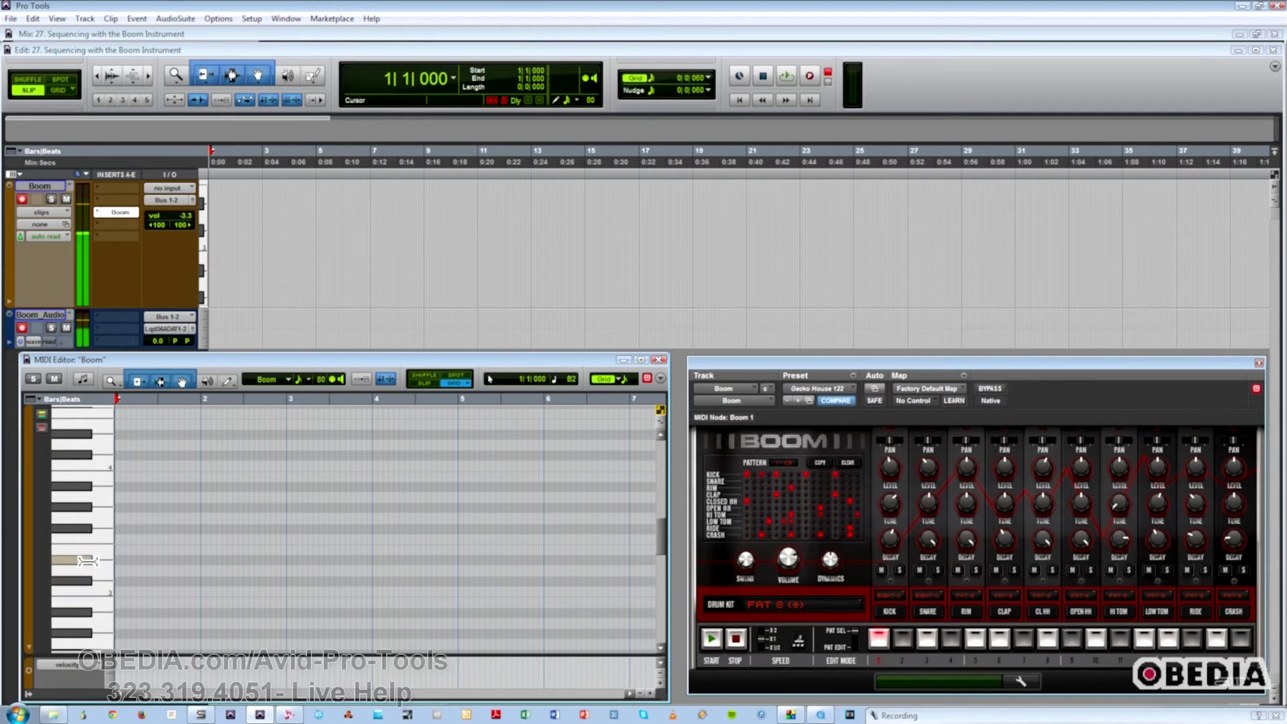
left_click(87, 564)
left_click(99, 514)
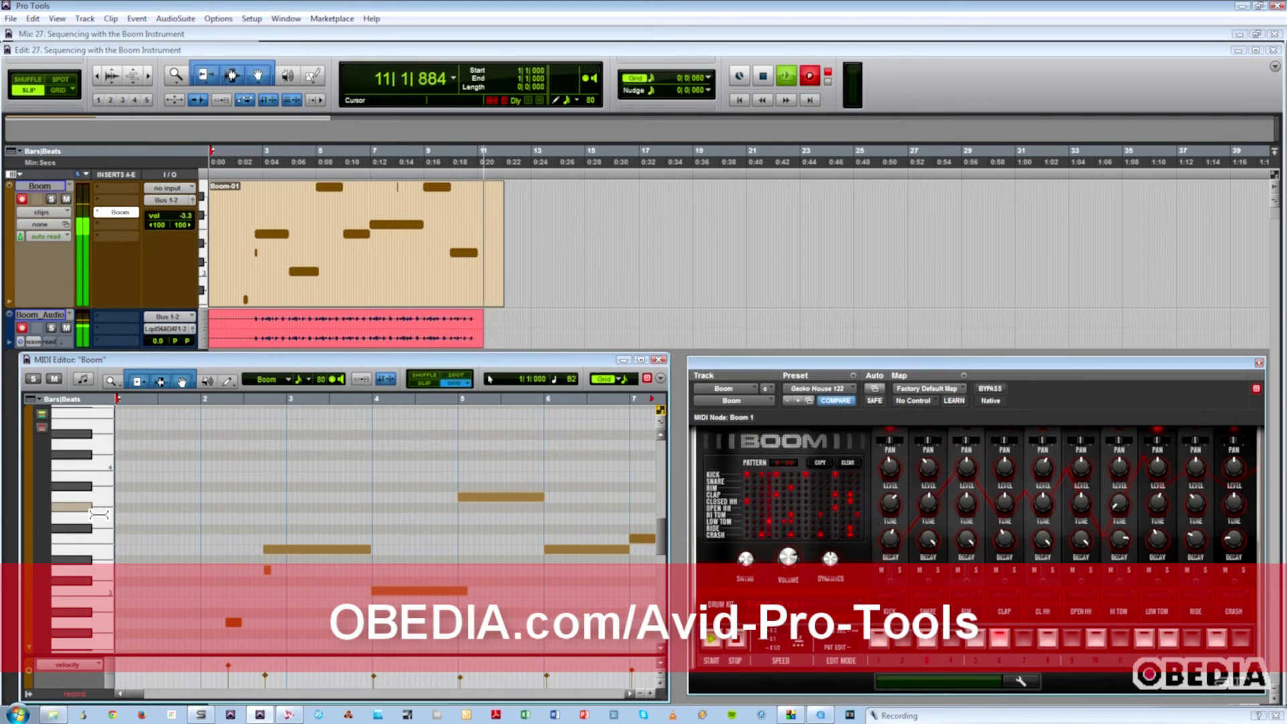
key("space")
key("space")
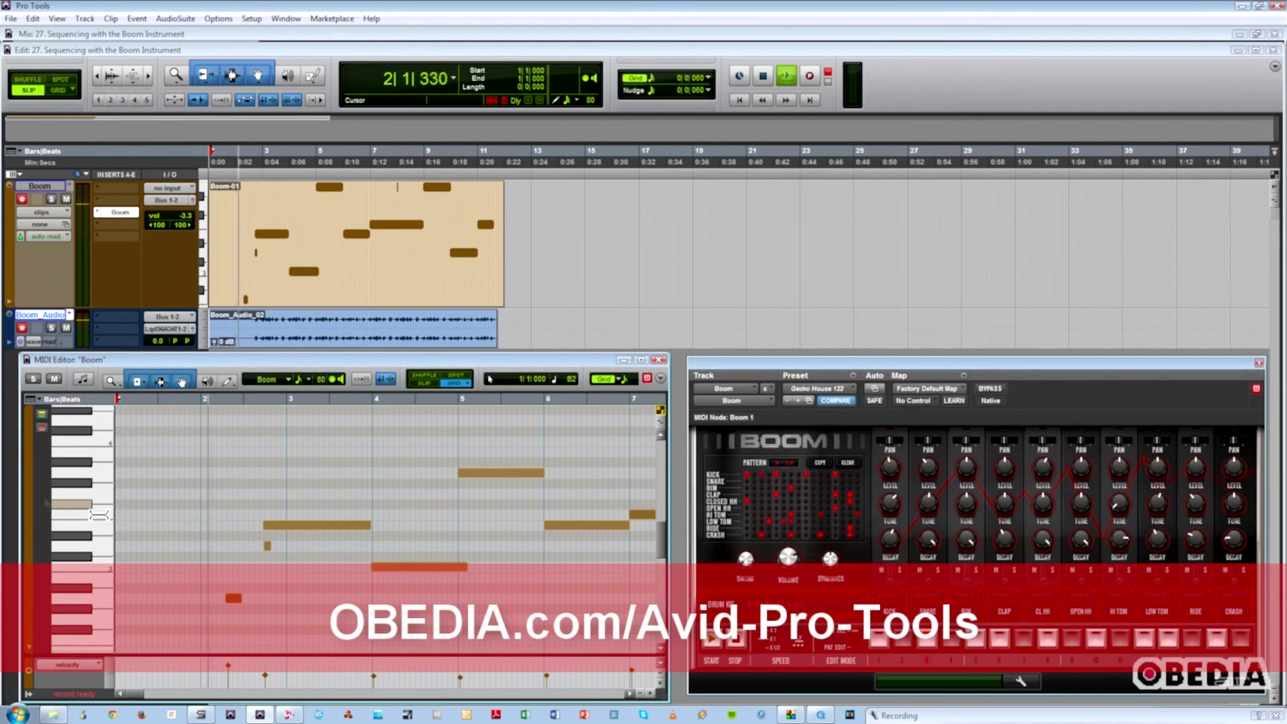
Disarm Boom Audio and play back the Boom-01 MIDI and Boom_Audio_02 recordings.
key("space")
left_click(23, 328)
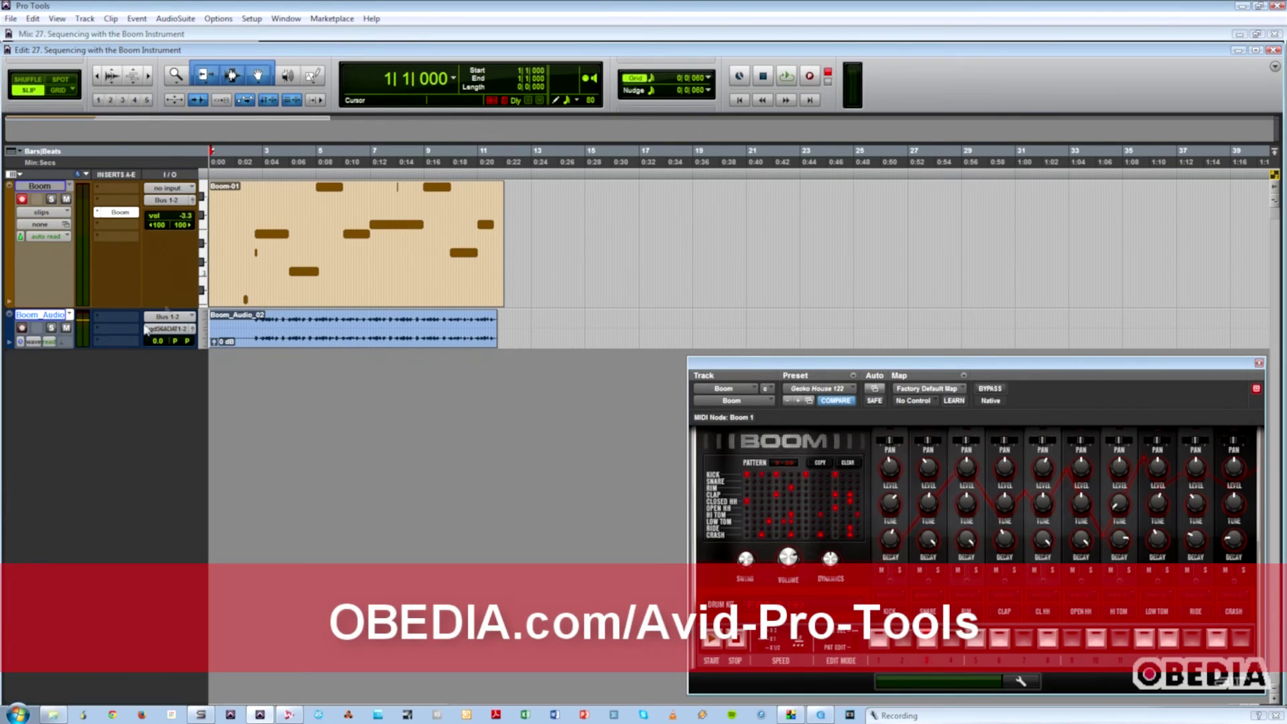
key("space")
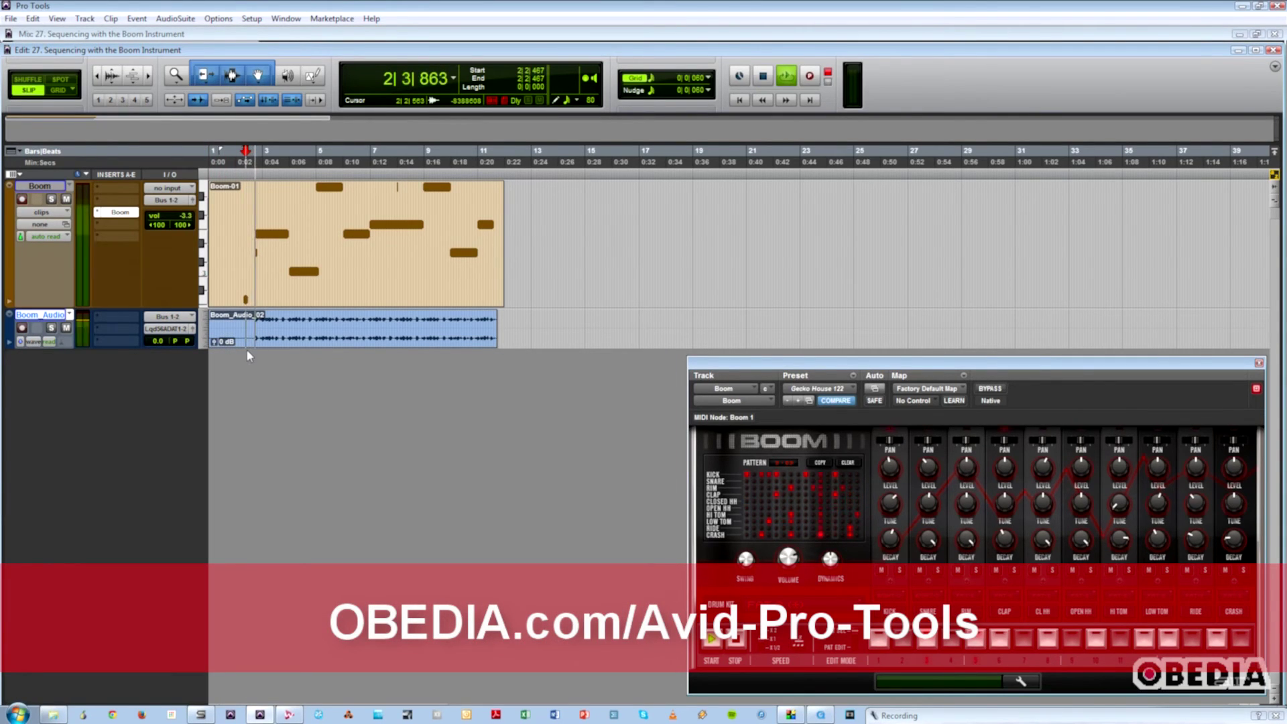
key("ctrl+equal")
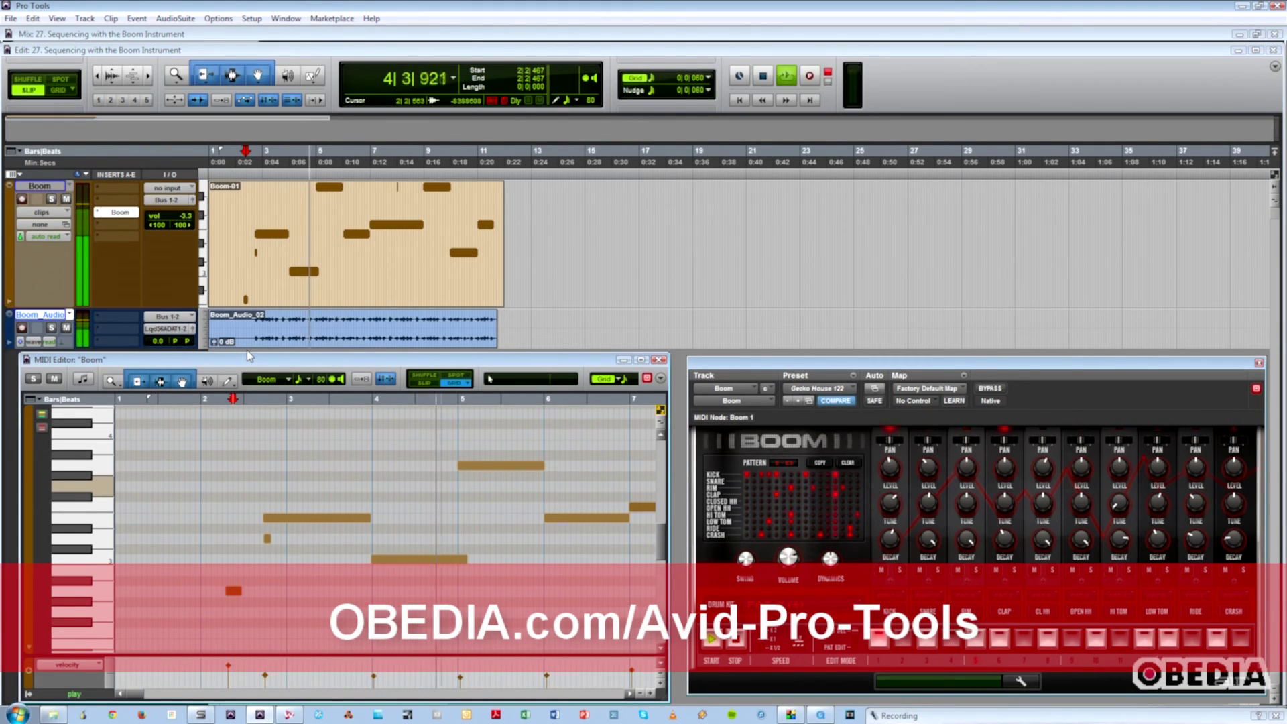
key("space")
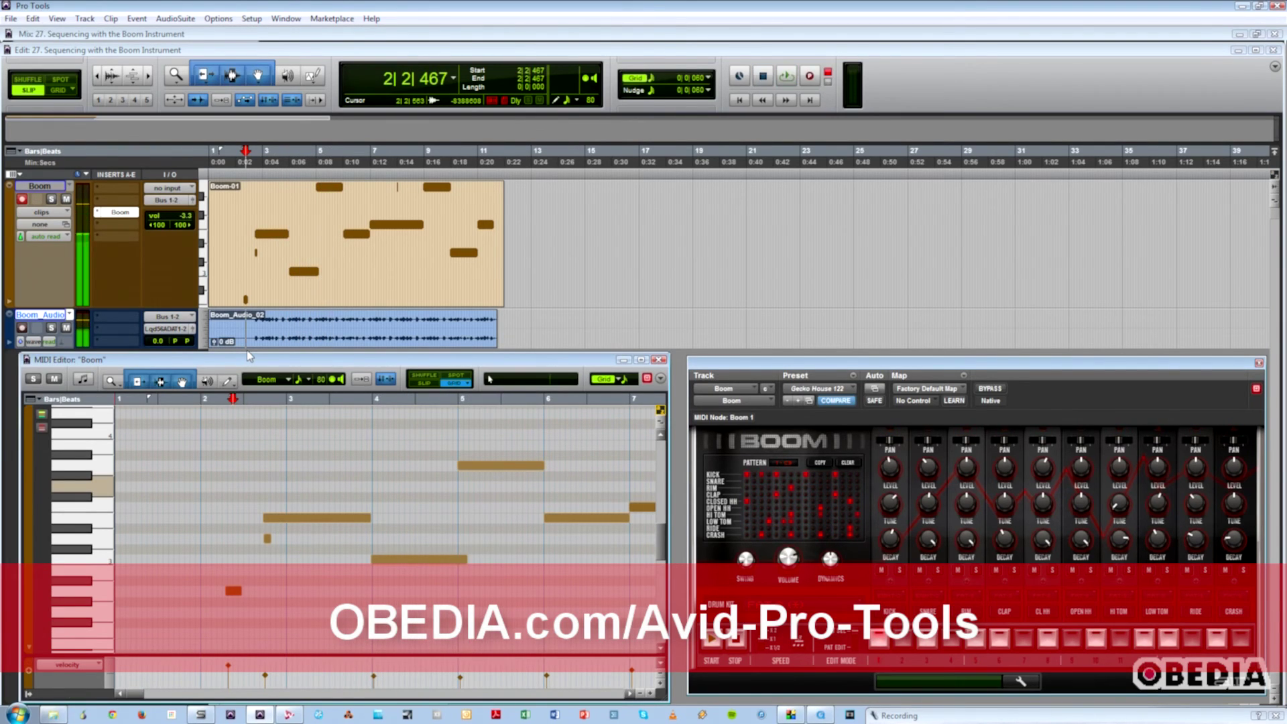